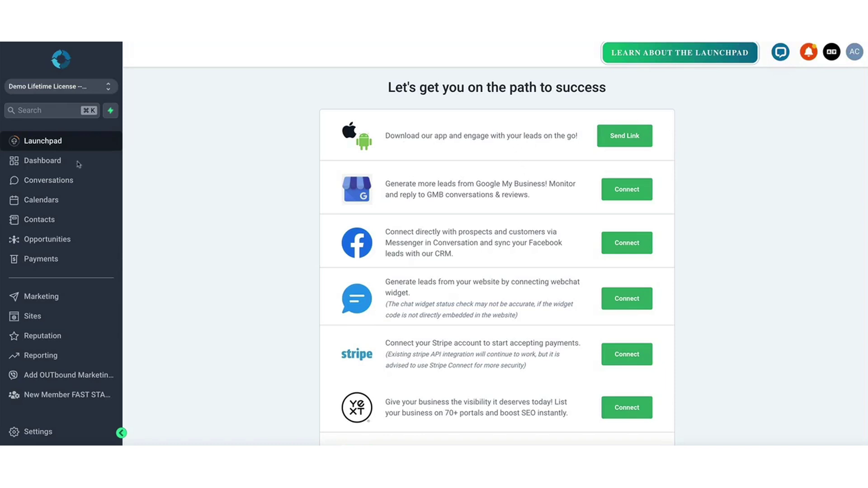
# Review My Pipeline's dashboard figures and its Funnel and Stages Distribution charts.
pyautogui.click(42, 160)
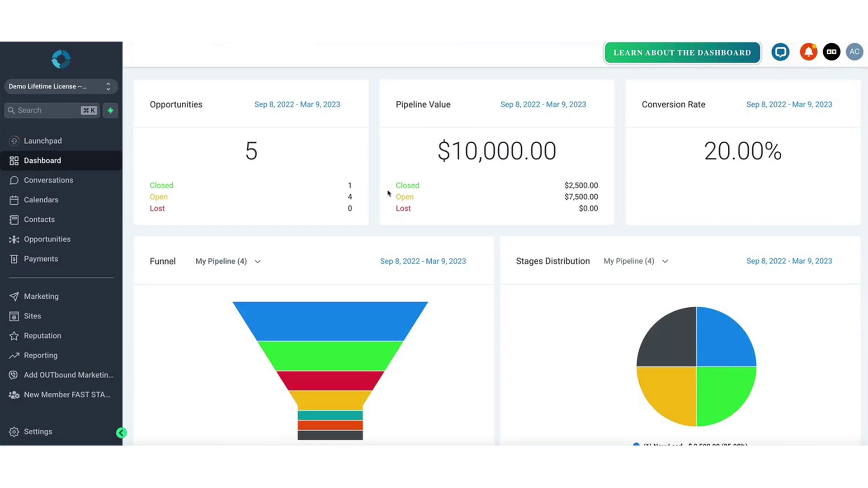
pyautogui.scroll(-1, 389, 194)
pyautogui.scroll(1, 388, 195)
pyautogui.scroll(-2, 389, 194)
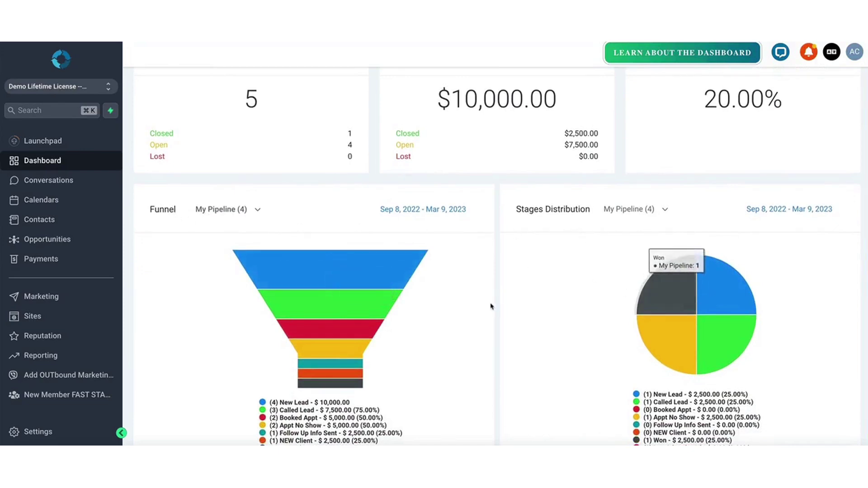
pyautogui.scroll(-2, 492, 307)
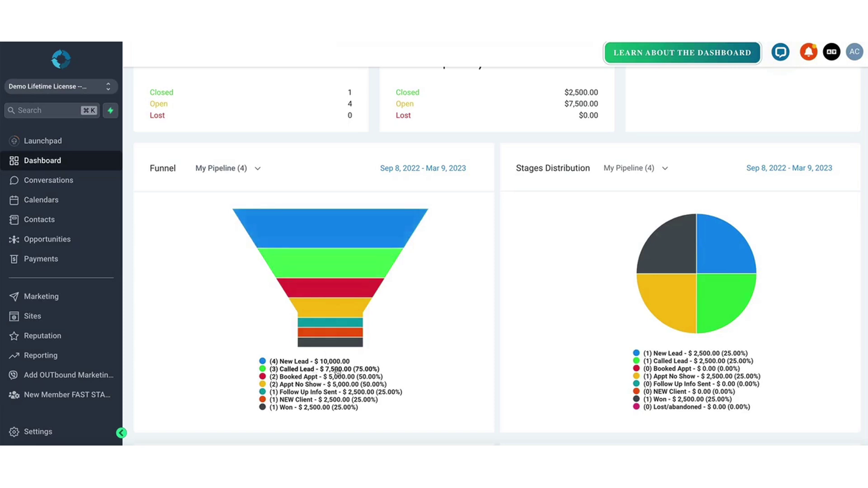
pyautogui.scroll(-1, 372, 363)
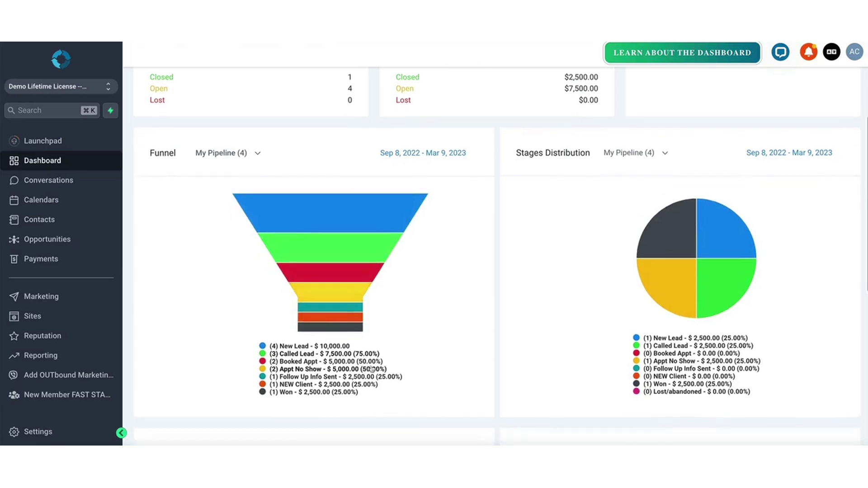
pyautogui.scroll(3, 373, 362)
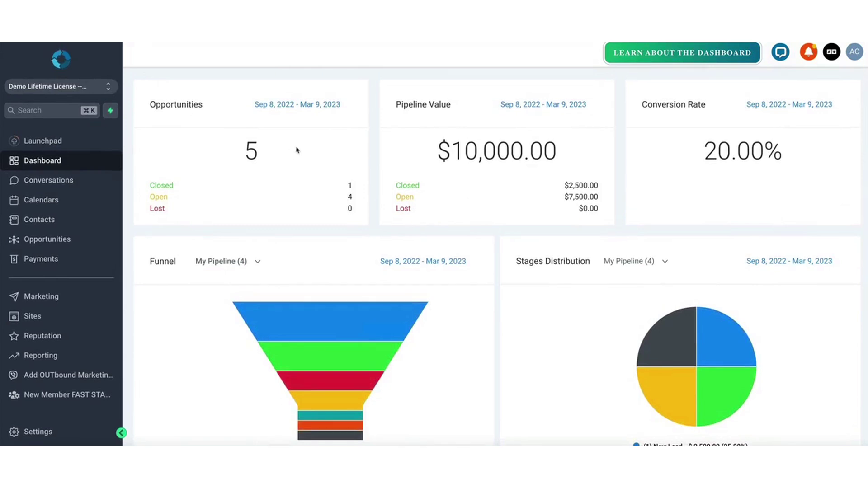
# Open the My Pipeline opportunities board and drag Ahmer Test and Test 2 between stages.
pyautogui.click(47, 239)
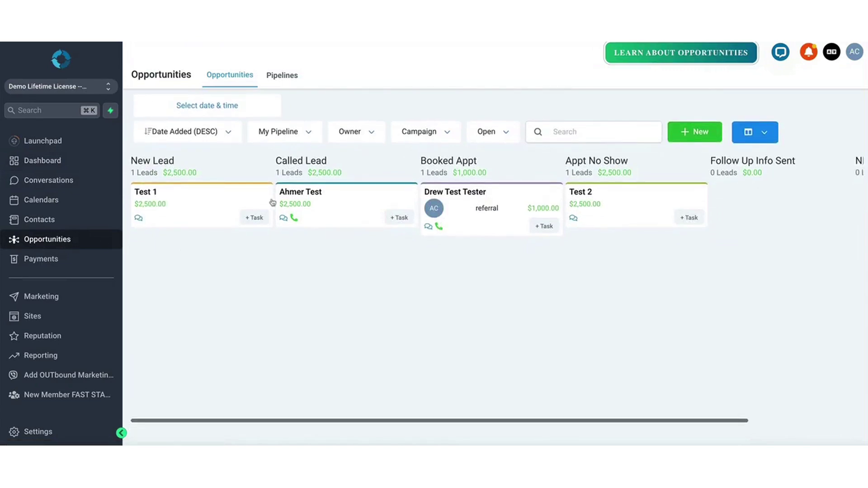
pyautogui.moveTo(343, 199); pyautogui.dragTo(357, 196)
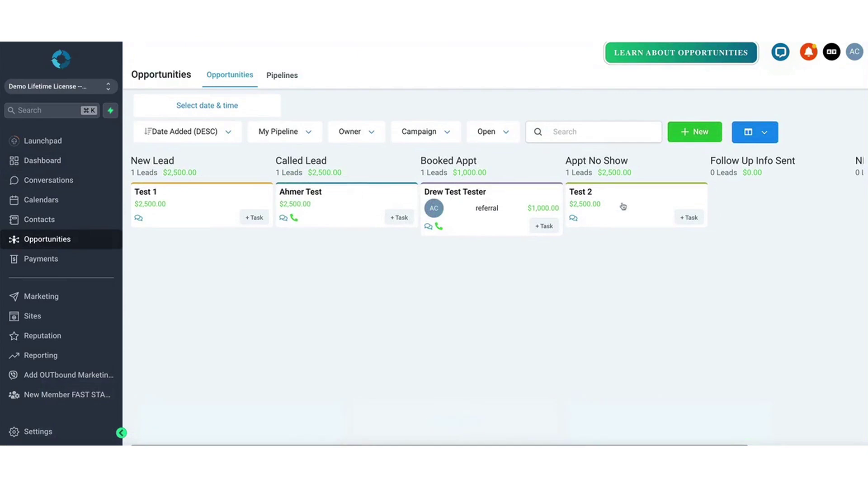
pyautogui.moveTo(634, 197); pyautogui.dragTo(661, 197)
# Check the Pipelines list, then drag Test 1 and return Ahmer Test to Called Lead.
pyautogui.click(277, 76)
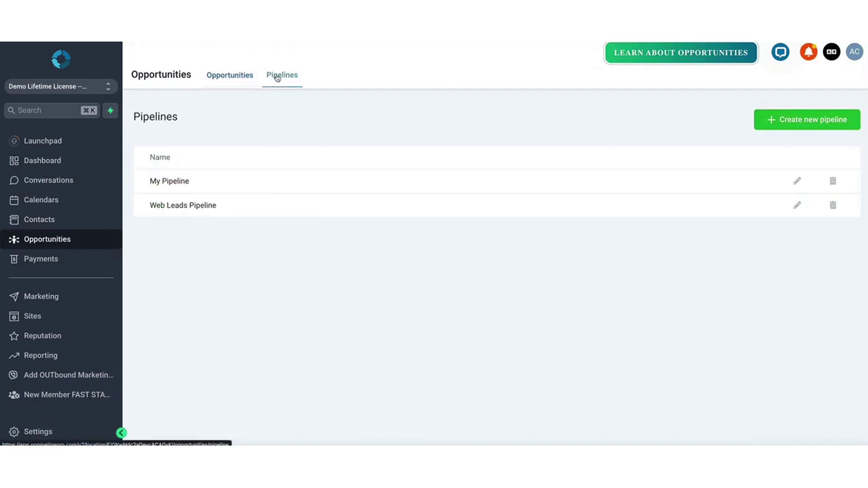
pyautogui.click(230, 75)
pyautogui.moveTo(237, 195); pyautogui.dragTo(227, 198)
pyautogui.moveTo(353, 203)
pyautogui.mouseDown()
pyautogui.moveTo(325, 314)
pyautogui.moveTo(518, 314)
pyautogui.mouseUp()
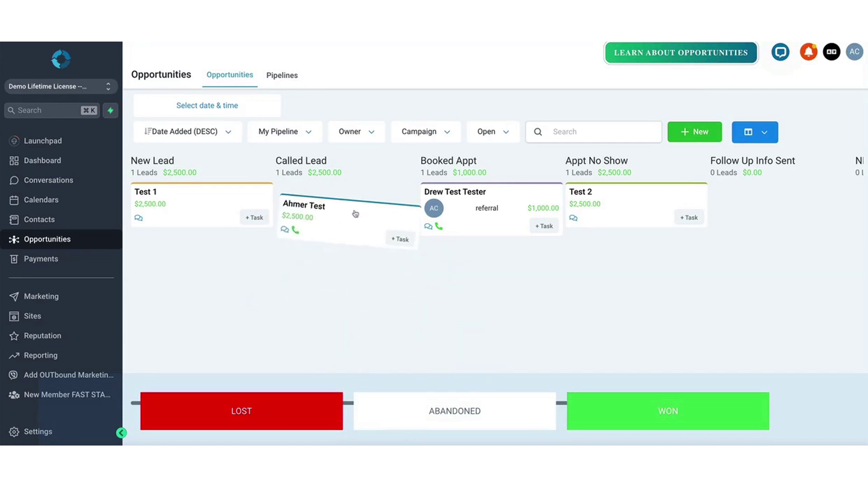
pyautogui.moveTo(517, 314); pyautogui.dragTo(350, 211)
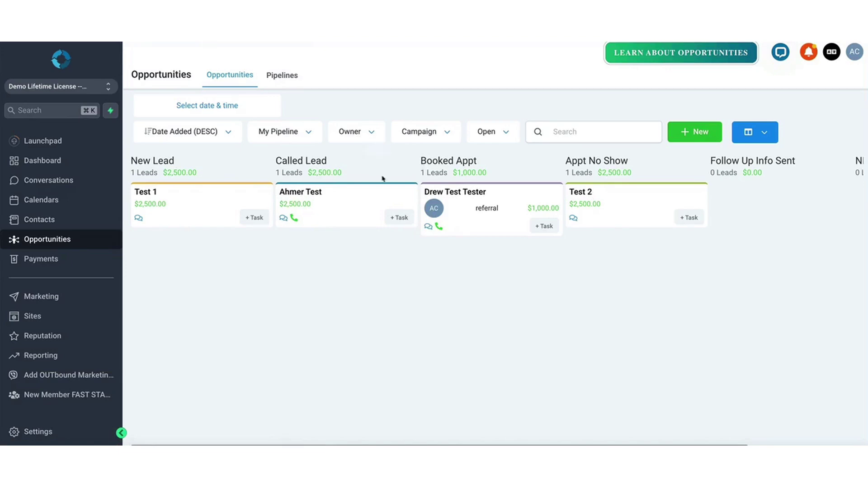
pyautogui.hscroll(3, 381, 178)
pyautogui.hscroll(-3, 382, 179)
# Open the Test 2 contact record and view its Company and Contact details.
pyautogui.click(39, 220)
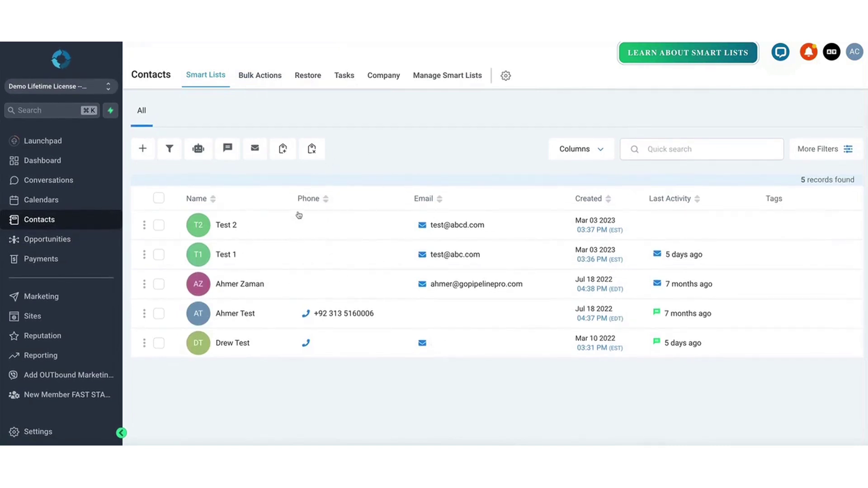
pyautogui.click(229, 226)
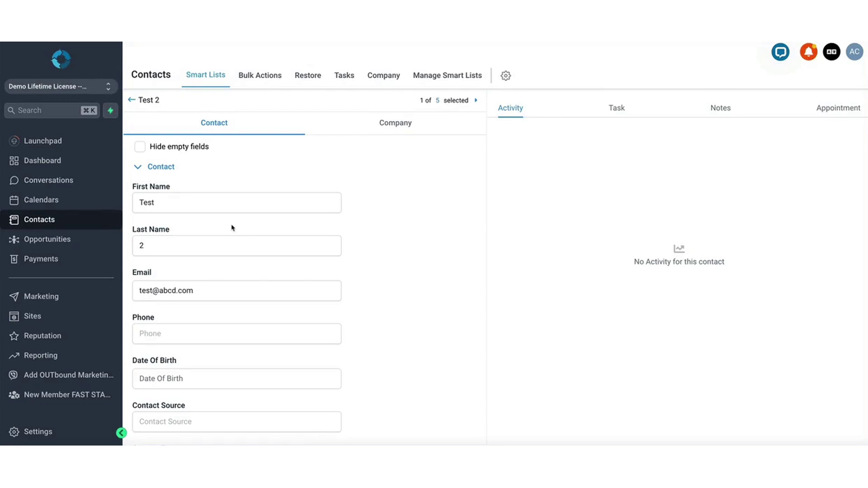
pyautogui.click(391, 127)
pyautogui.click(224, 125)
pyautogui.scroll(-3, 219, 180)
pyautogui.scroll(-2, 219, 181)
pyautogui.scroll(-2, 220, 181)
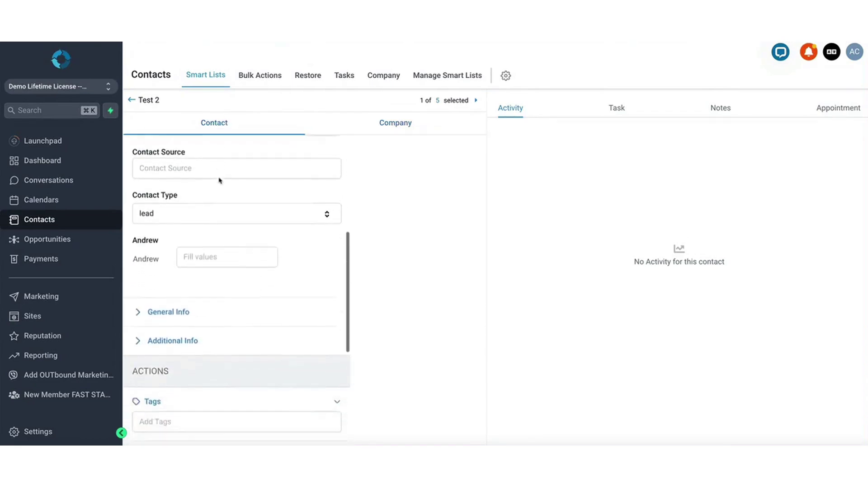
pyautogui.scroll(-2, 219, 181)
# Expand General Info, check the empty Task and Appointment tabs, and dismiss the booking form.
pyautogui.click(167, 202)
pyautogui.scroll(-3, 168, 203)
pyautogui.scroll(-5, 167, 203)
pyautogui.scroll(-1, 168, 203)
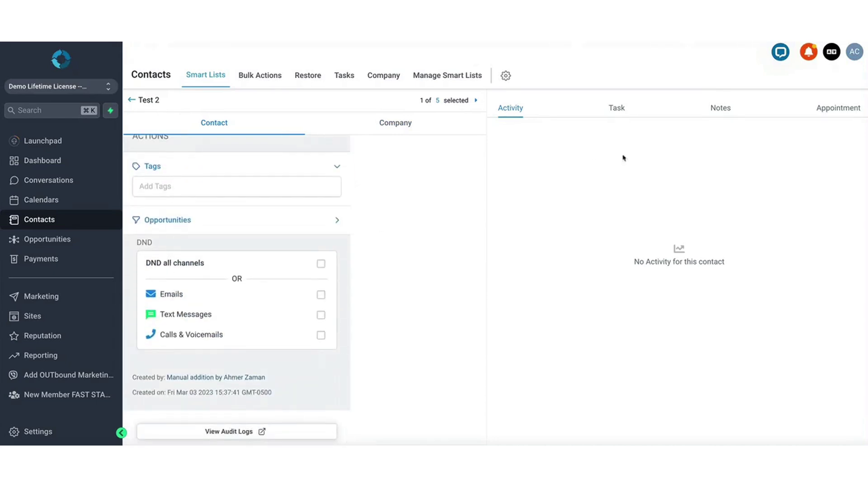
pyautogui.click(616, 107)
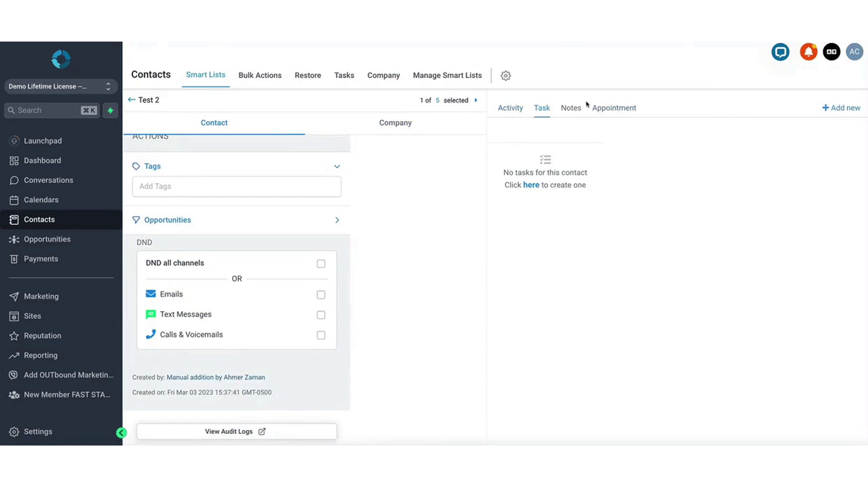
pyautogui.click(611, 110)
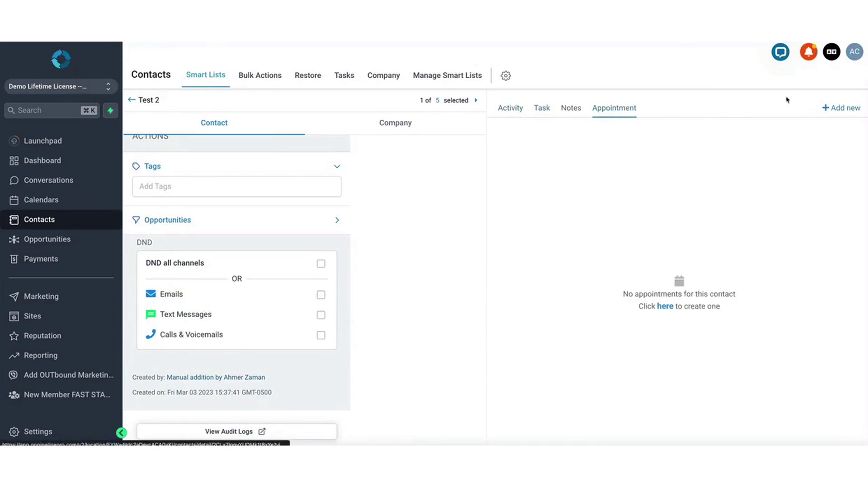
pyautogui.click(848, 108)
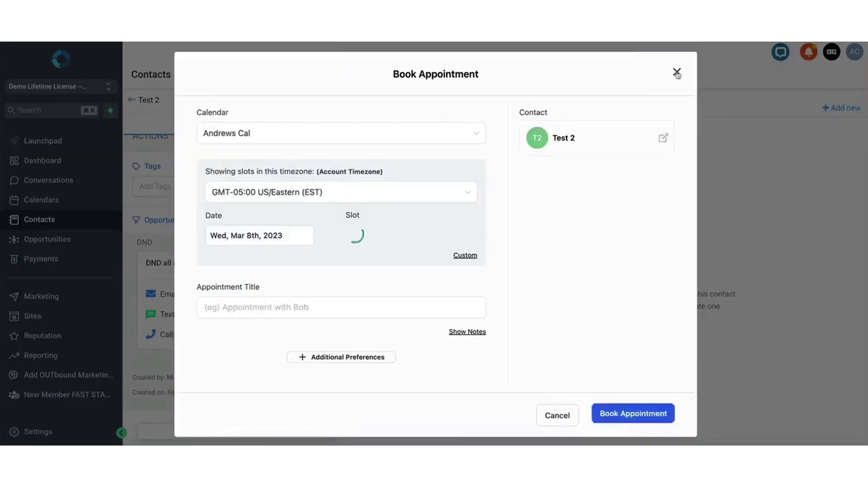
pyautogui.click(677, 73)
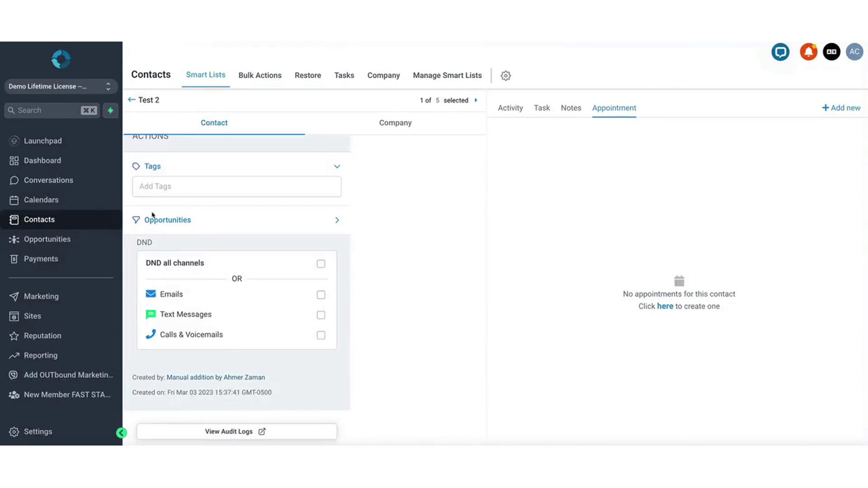
pyautogui.scroll(1, 150, 210)
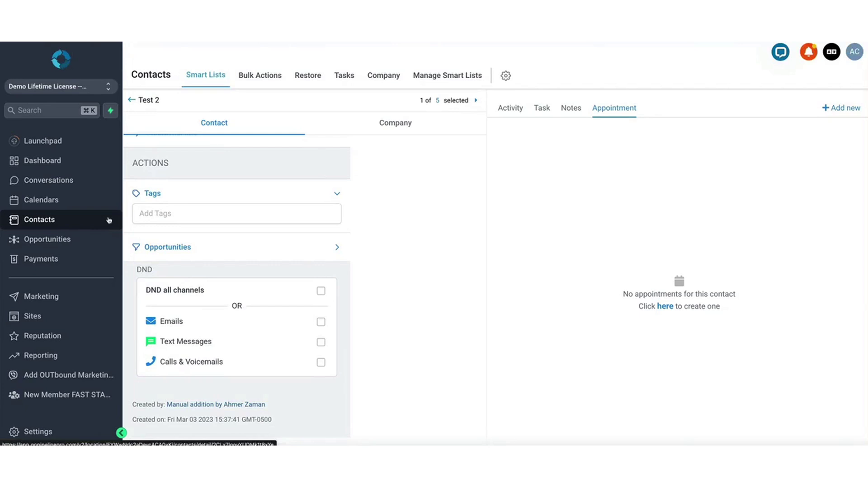
# Check the booked appointments list, keep the No-Show status, and open the Appointments Report.
pyautogui.click(55, 203)
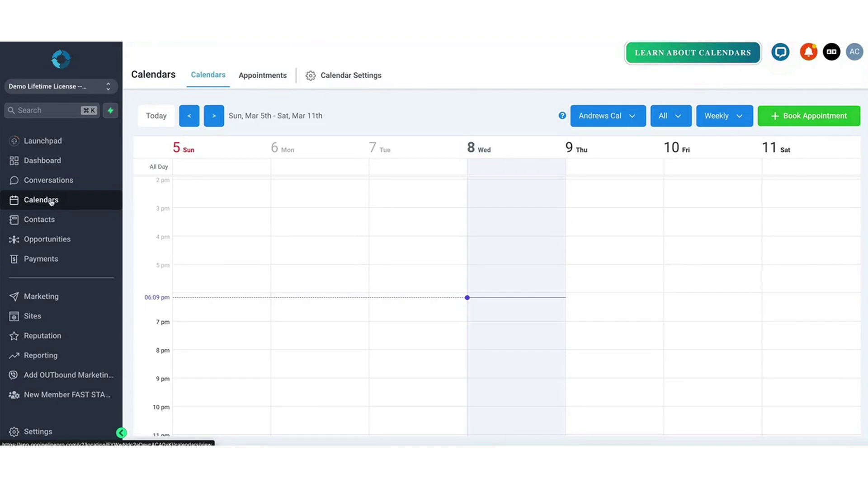
pyautogui.scroll(-1, 80, 198)
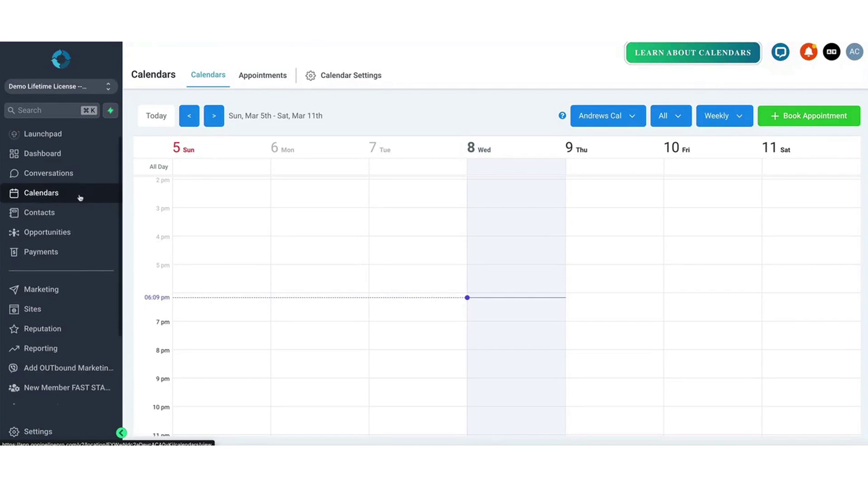
pyautogui.scroll(1, 80, 197)
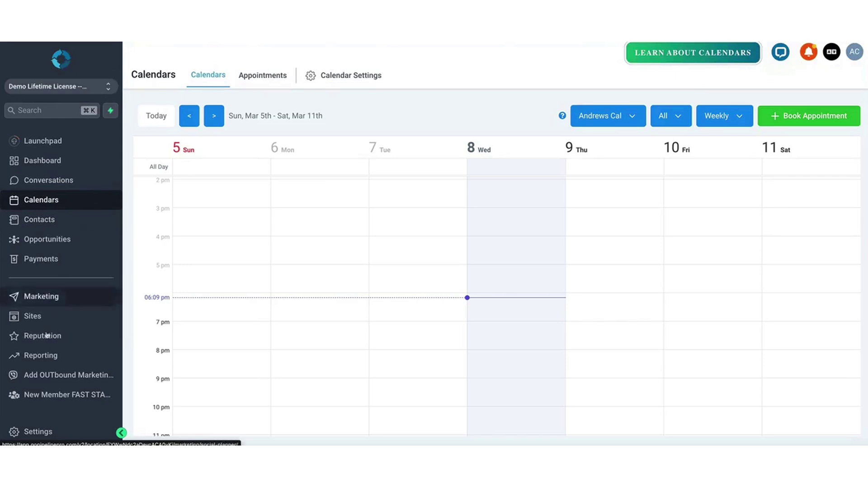
pyautogui.click(272, 78)
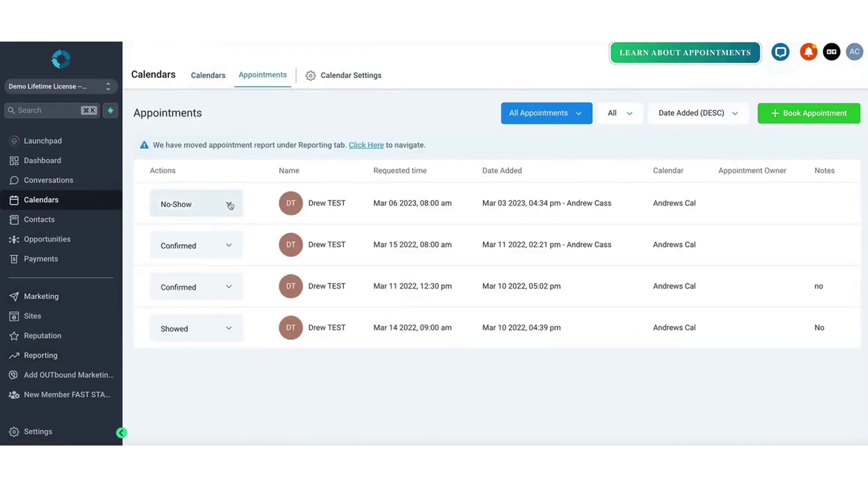
pyautogui.click(228, 204)
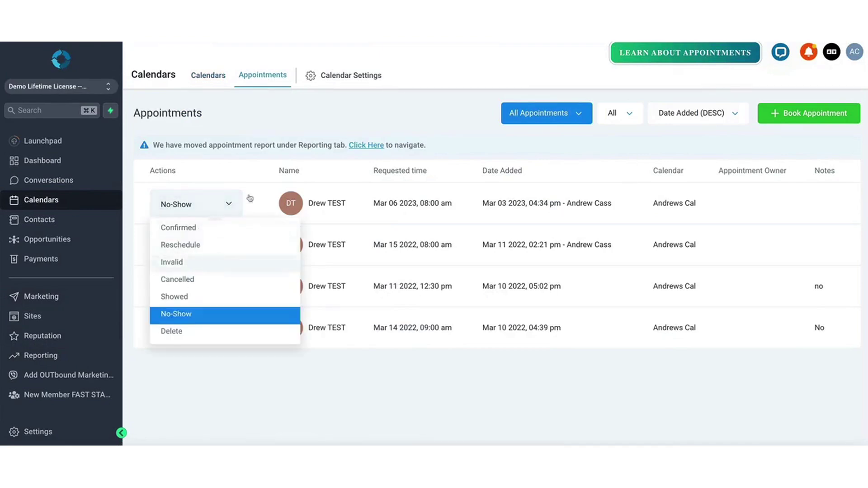
pyautogui.click(282, 134)
pyautogui.click(365, 146)
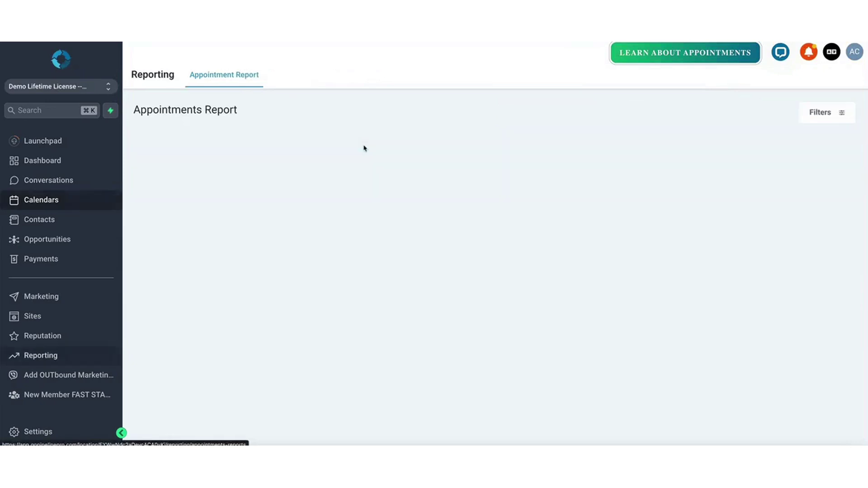
pyautogui.scroll(-2, 375, 224)
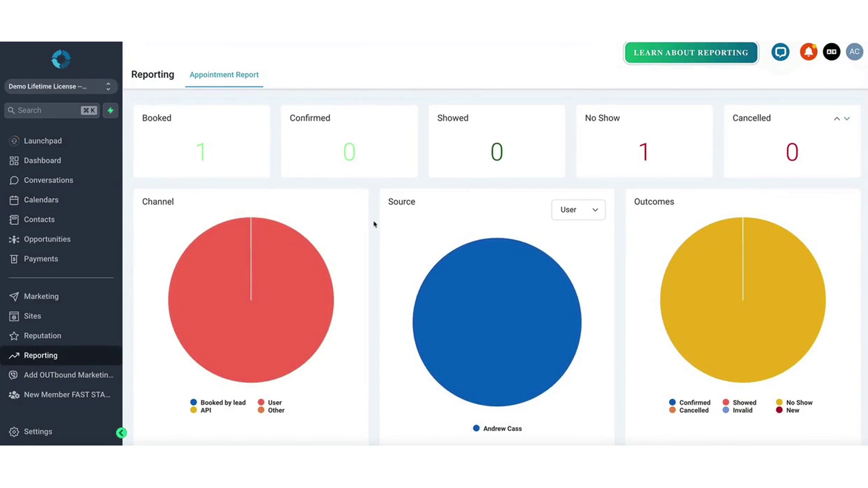
pyautogui.scroll(2, 374, 224)
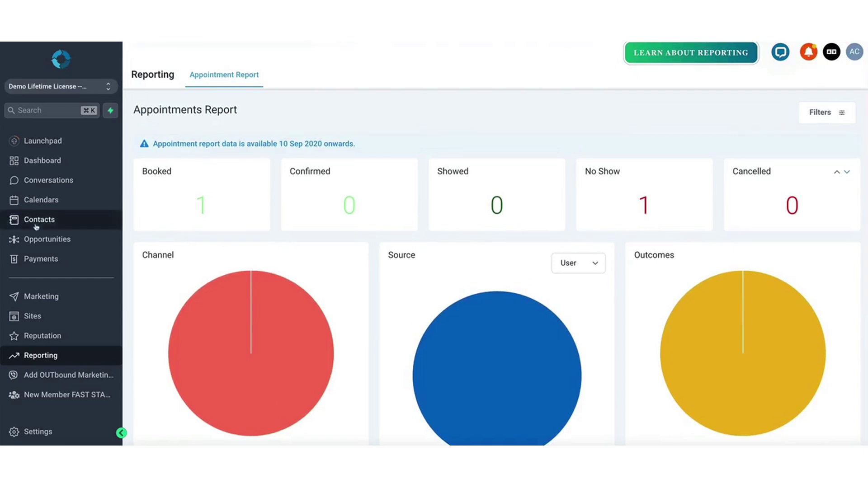
# Browse Calendar Settings, dismiss the new-calendar chooser, and return to the Andrews Cal weekly view.
pyautogui.click(41, 200)
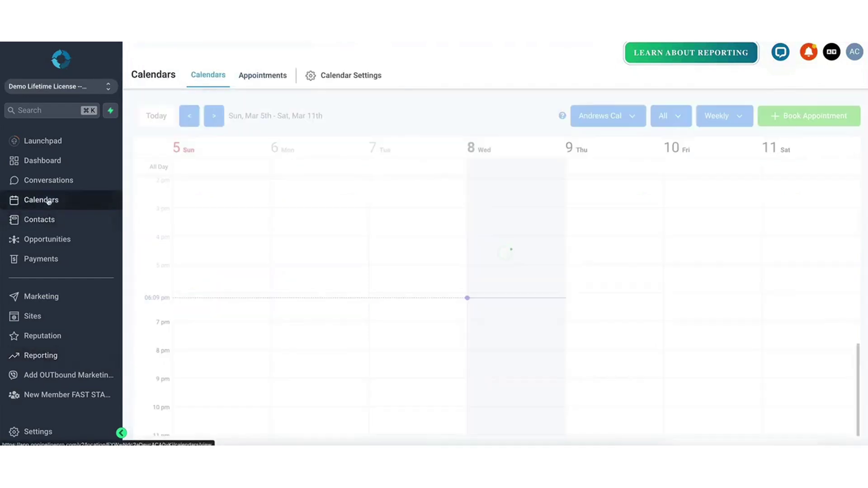
pyautogui.click(346, 75)
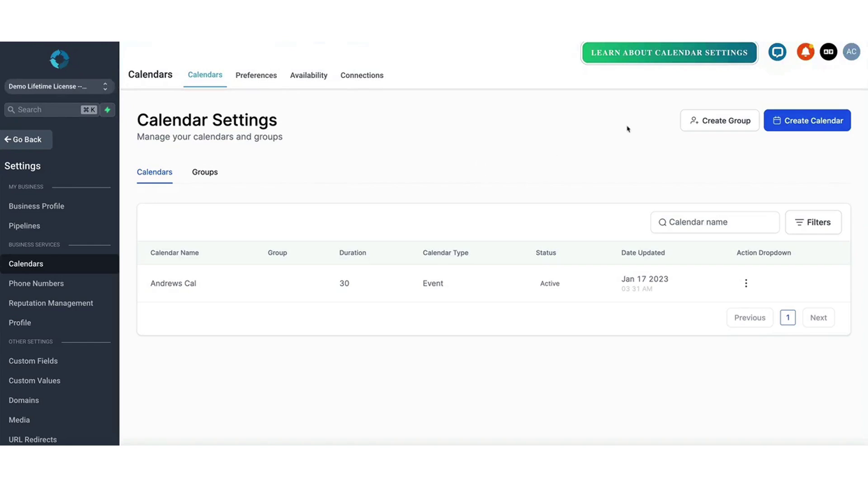
pyautogui.click(804, 125)
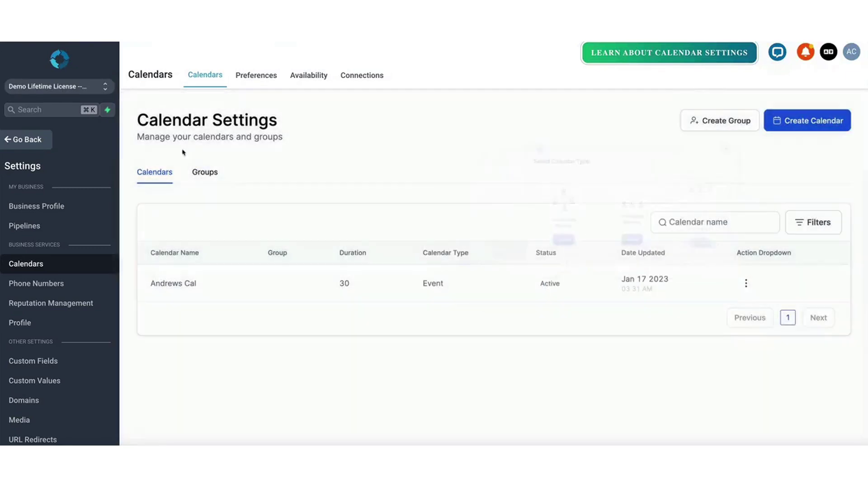
pyautogui.click(27, 140)
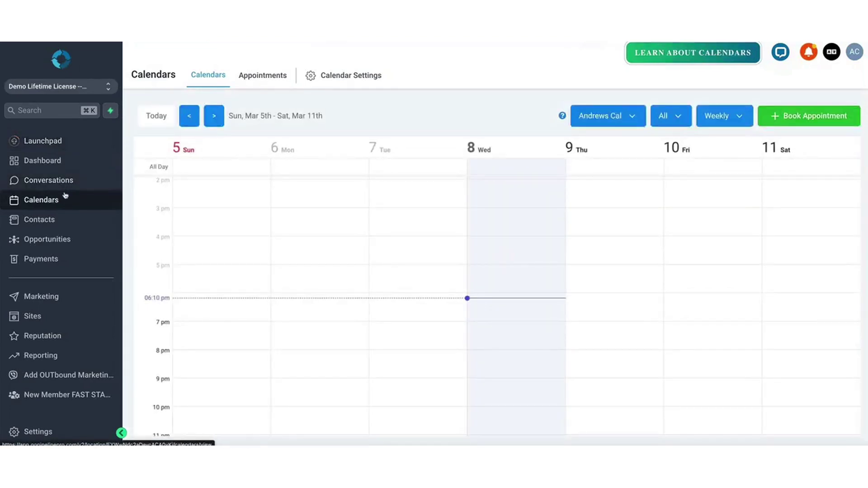
# Show the Websites list in Sites, opening and cancelling the new-website form.
pyautogui.click(33, 316)
pyautogui.click(224, 75)
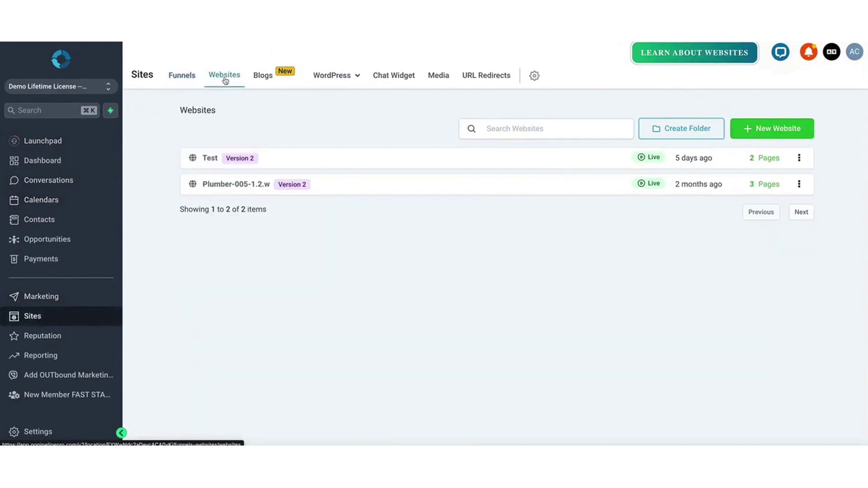
pyautogui.click(753, 129)
pyautogui.click(605, 77)
# Open the Test website's pages and look inside the Test 2 page builder.
pyautogui.click(210, 159)
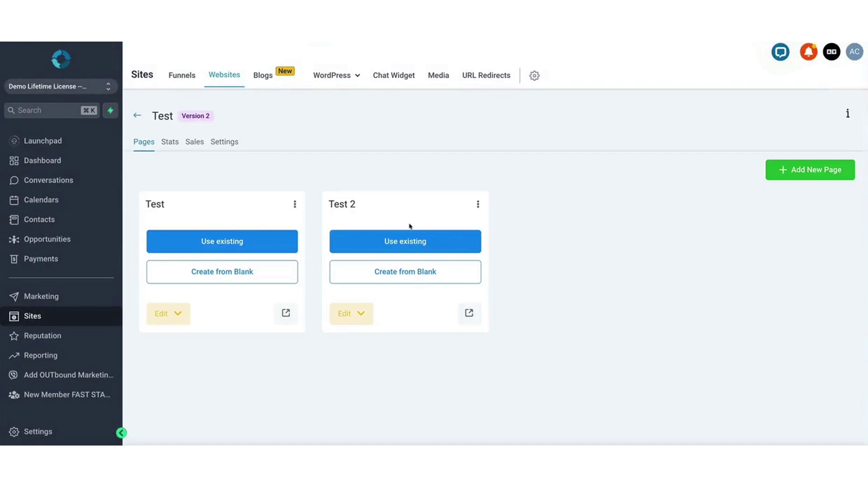
pyautogui.click(363, 312)
pyautogui.click(369, 342)
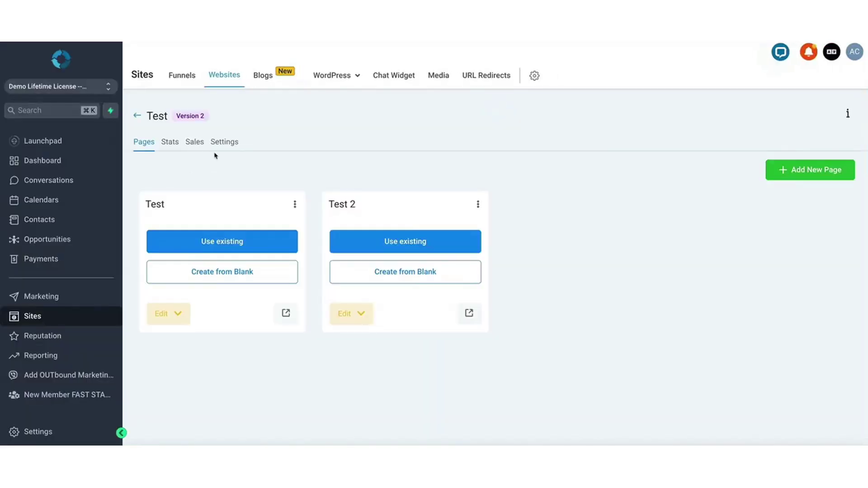
# Show the Funnels list, opening and cancelling the new-funnel form.
pyautogui.click(181, 75)
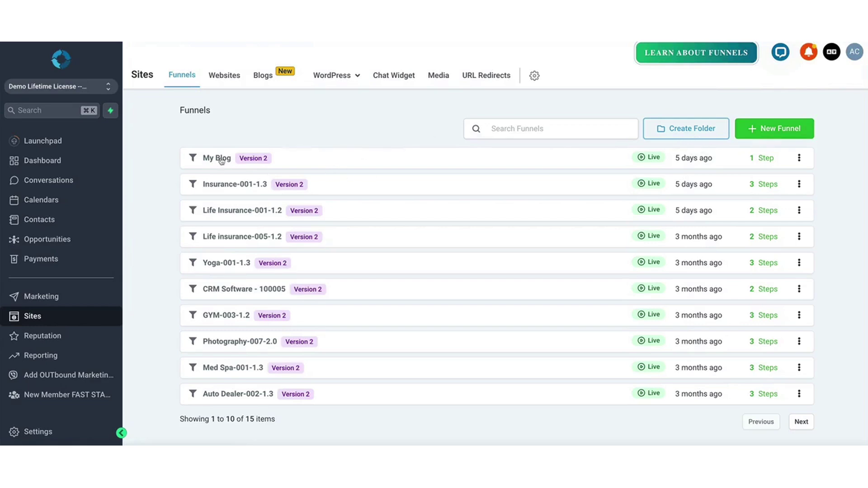
pyautogui.click(773, 128)
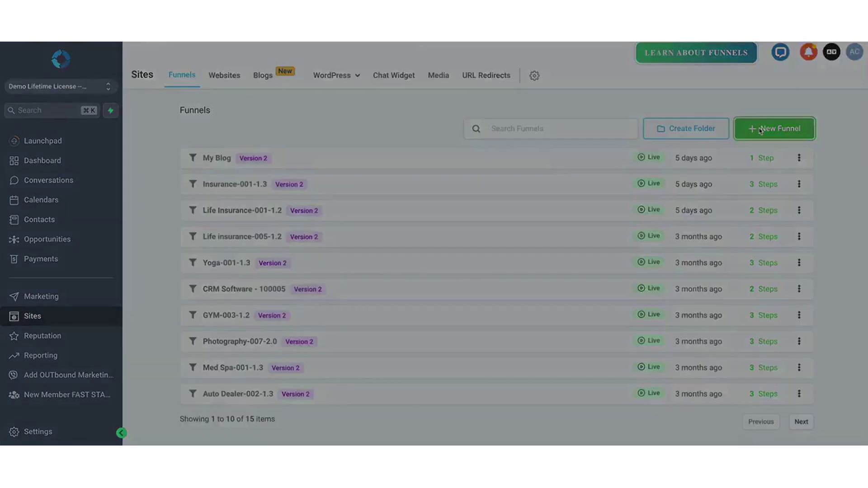
pyautogui.click(606, 75)
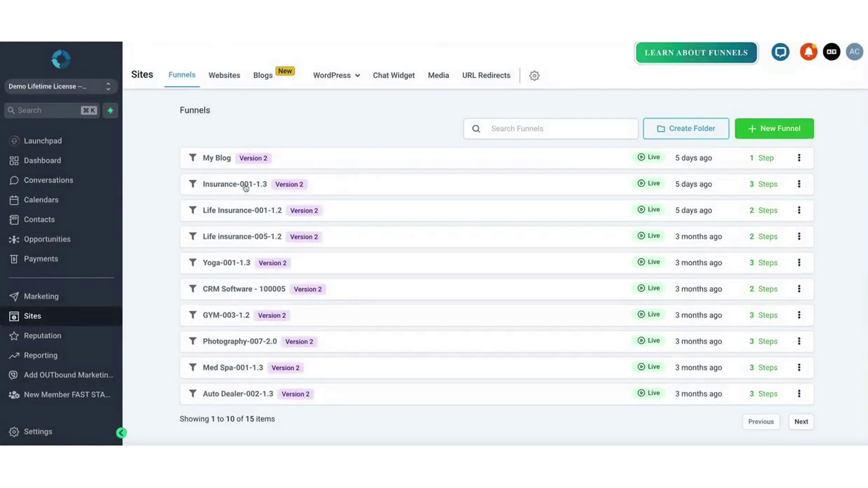
# Open Insurance-001-1.3, browse its Schedule and Thank You steps, and edit the Landing Page.
pyautogui.click(242, 186)
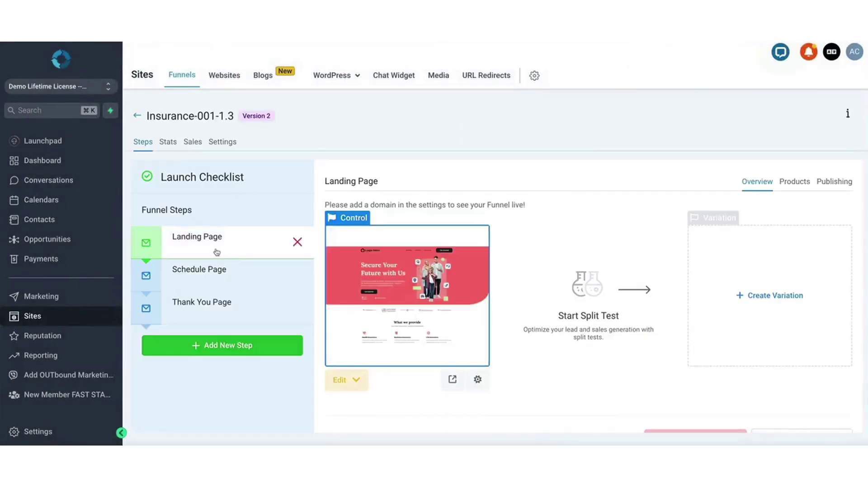
pyautogui.click(199, 270)
pyautogui.click(202, 303)
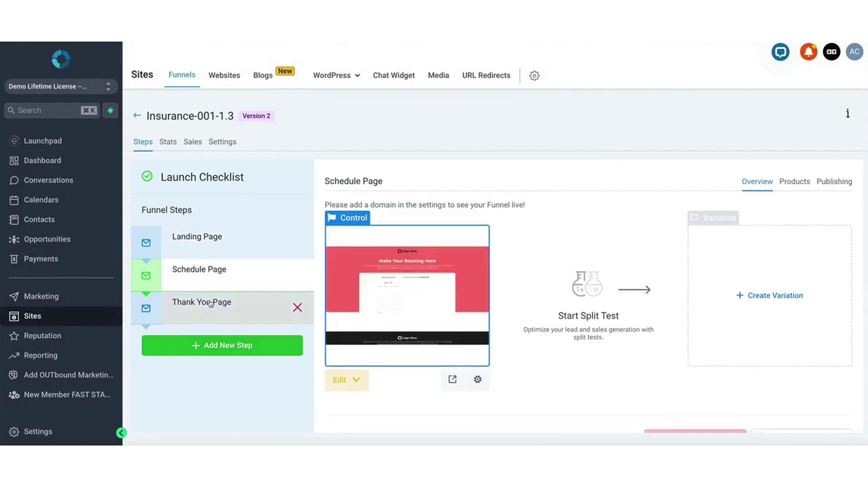
pyautogui.click(199, 271)
pyautogui.click(211, 240)
pyautogui.click(347, 379)
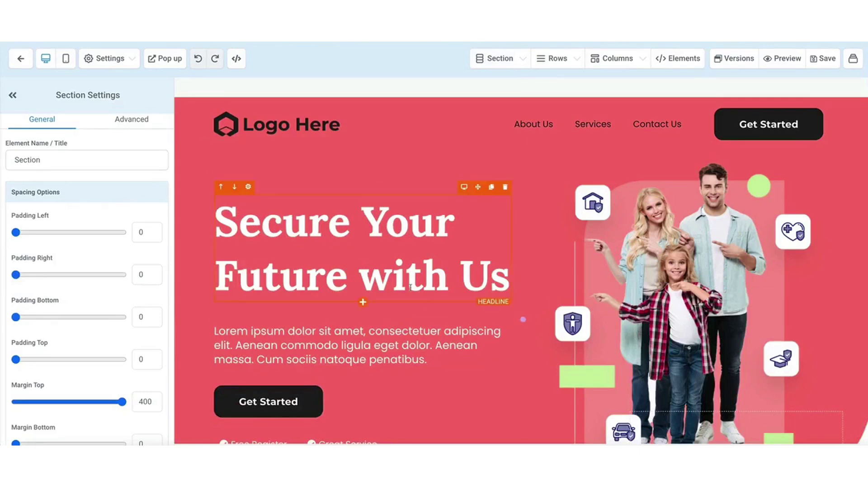
pyautogui.scroll(-1, 380, 305)
pyautogui.scroll(1, 407, 291)
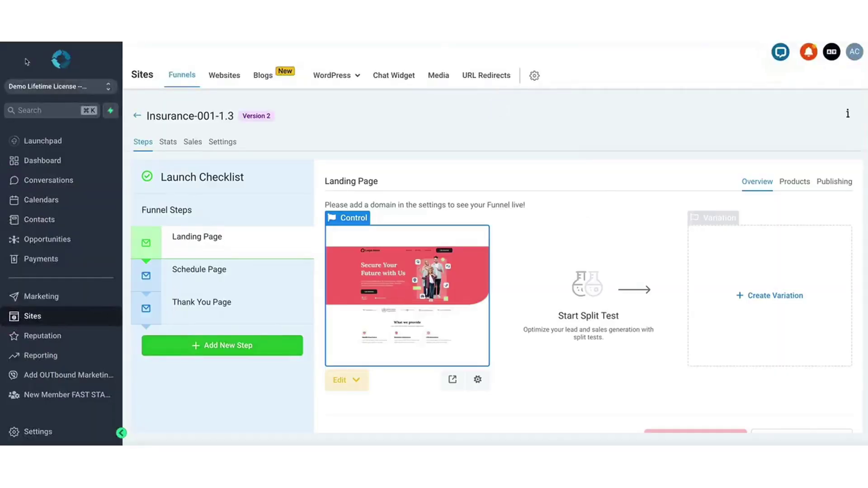
# Switch from Websites back to the Funnels list of 15 funnels.
pyautogui.click(224, 75)
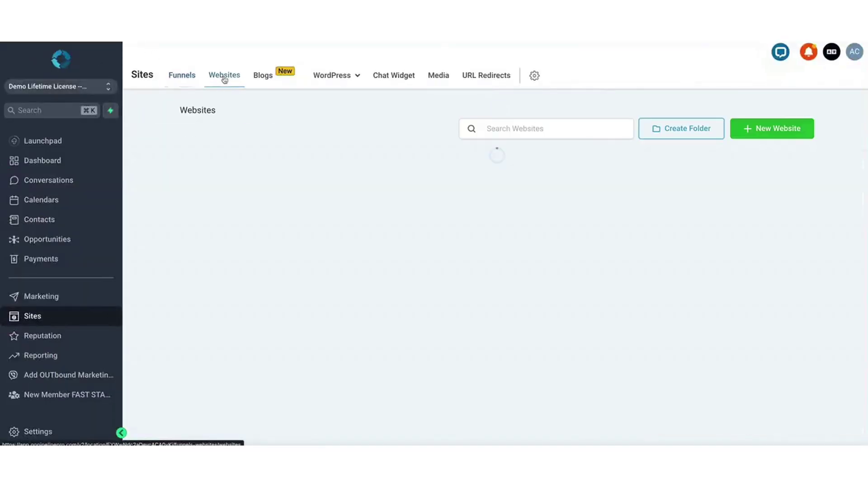
pyautogui.click(183, 75)
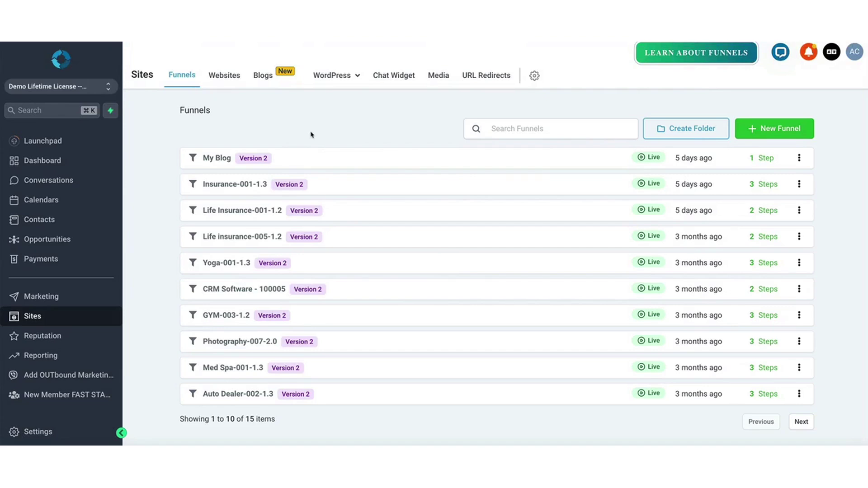
# Show the Chat Widget settings and expand the Widget window header, intro message and colour options.
pyautogui.click(403, 80)
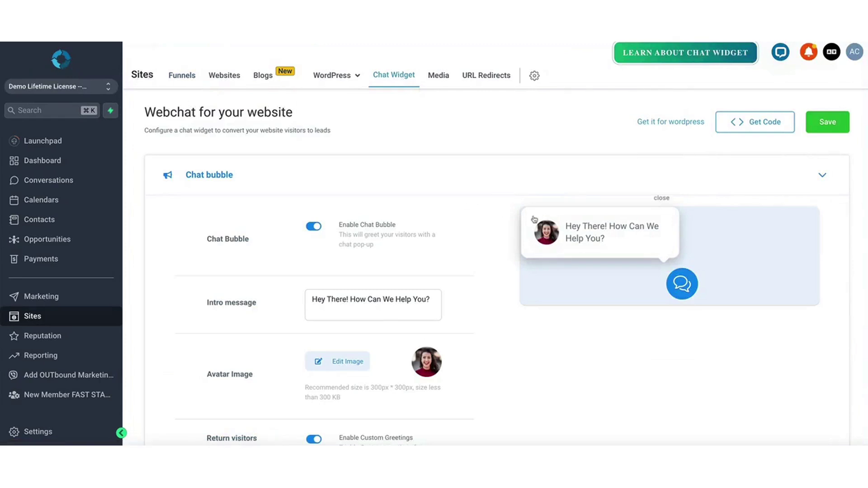
pyautogui.scroll(-1, 534, 219)
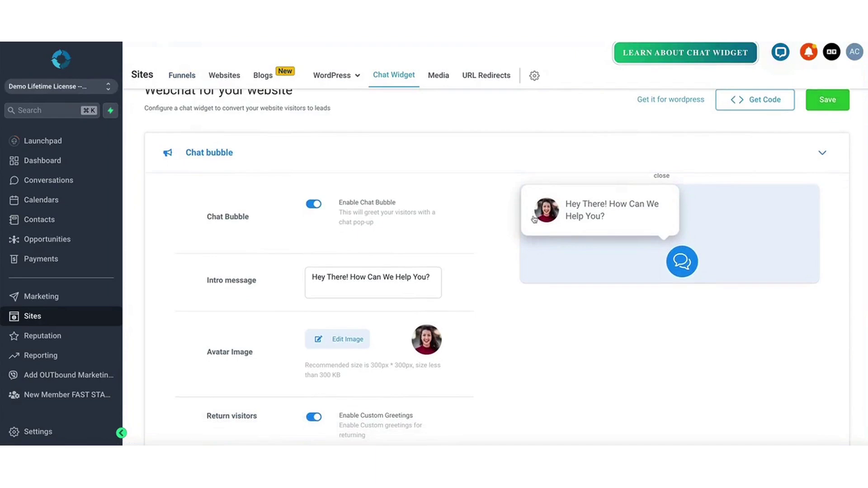
pyautogui.scroll(-1, 536, 219)
pyautogui.scroll(-2, 397, 258)
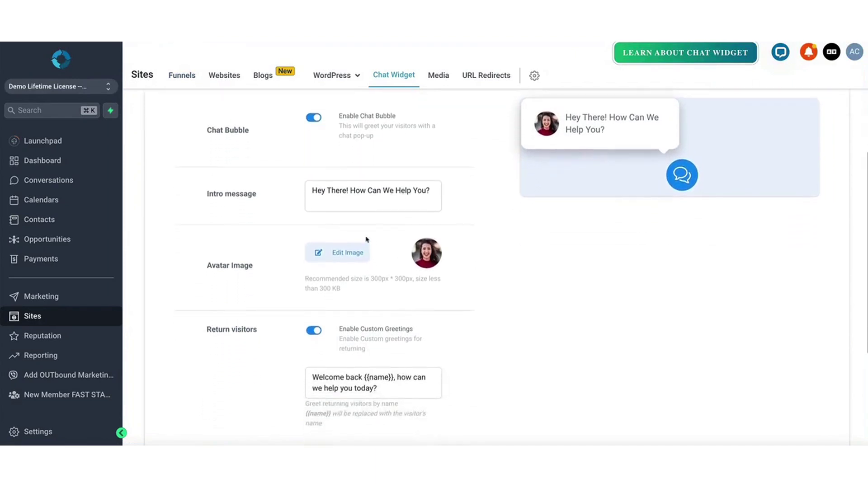
pyautogui.scroll(-1, 383, 210)
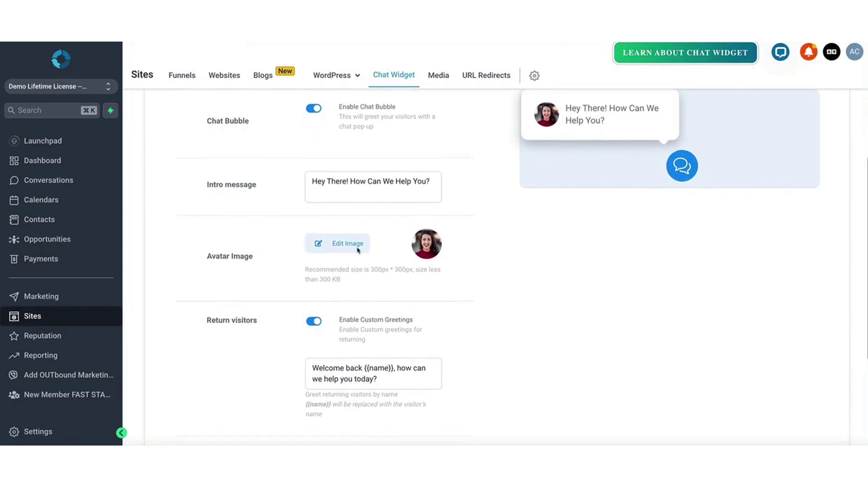
pyautogui.scroll(-2, 445, 249)
pyautogui.scroll(-1, 394, 190)
pyautogui.scroll(-2, 248, 369)
pyautogui.click(214, 321)
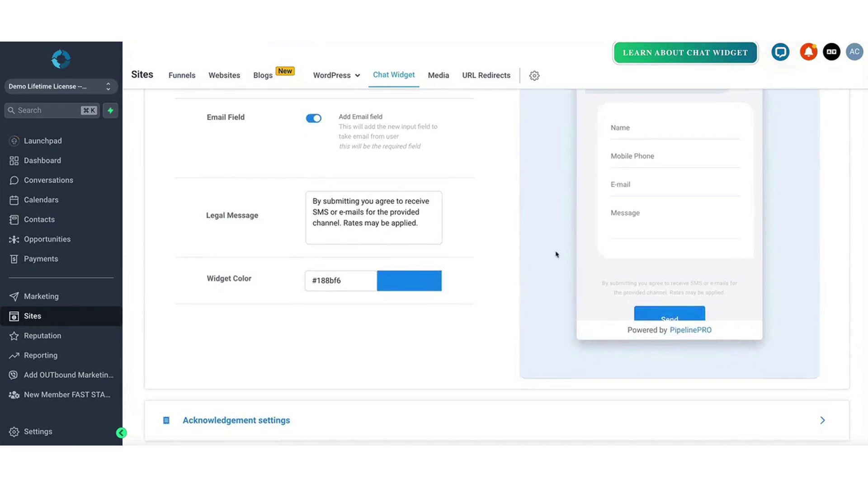
pyautogui.scroll(1, 555, 255)
pyautogui.scroll(1, 556, 255)
pyautogui.scroll(1, 655, 226)
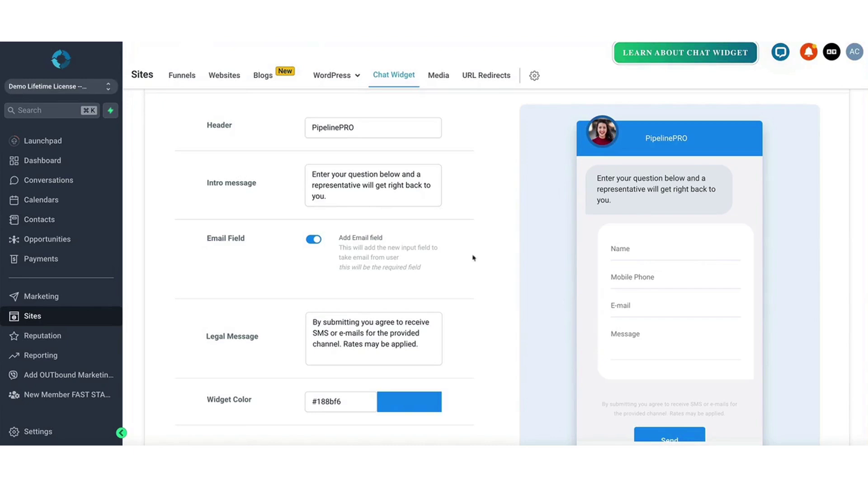
# Show the Blogs page with the published Test Blog post in Business.
pyautogui.click(262, 76)
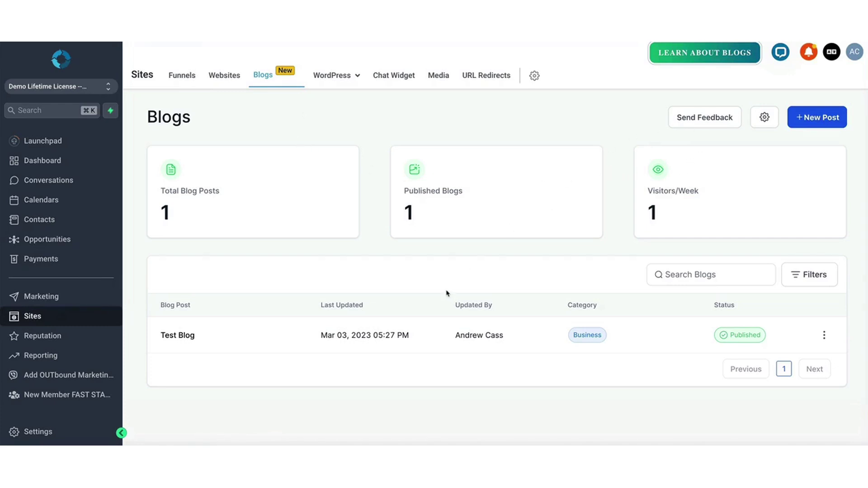
# Preview the My Blog funnel's blog page in a new tab, then return to Blogs.
pyautogui.click(182, 75)
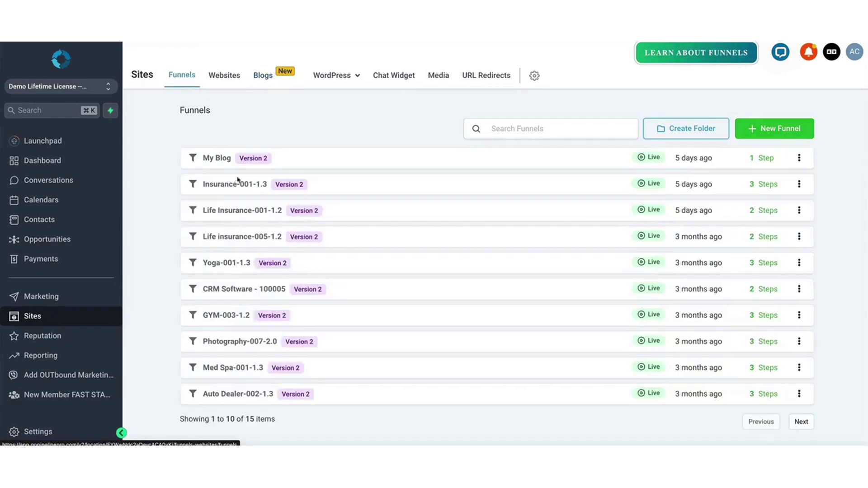
pyautogui.click(218, 157)
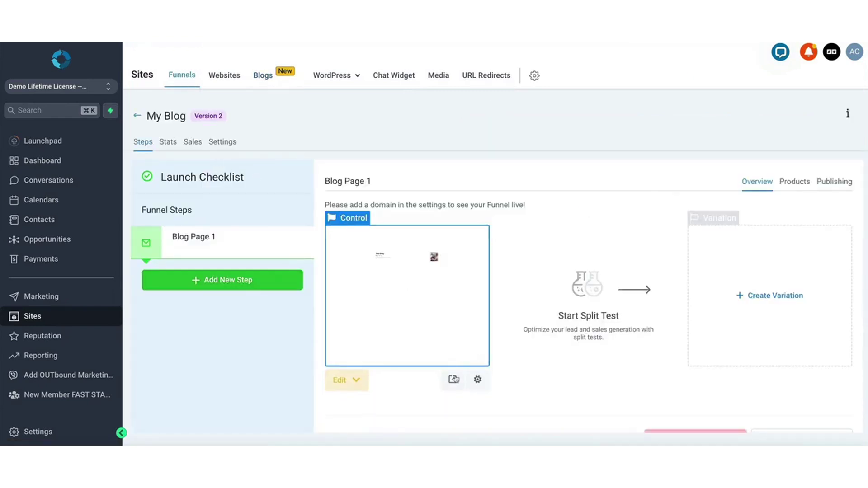
pyautogui.click(452, 379)
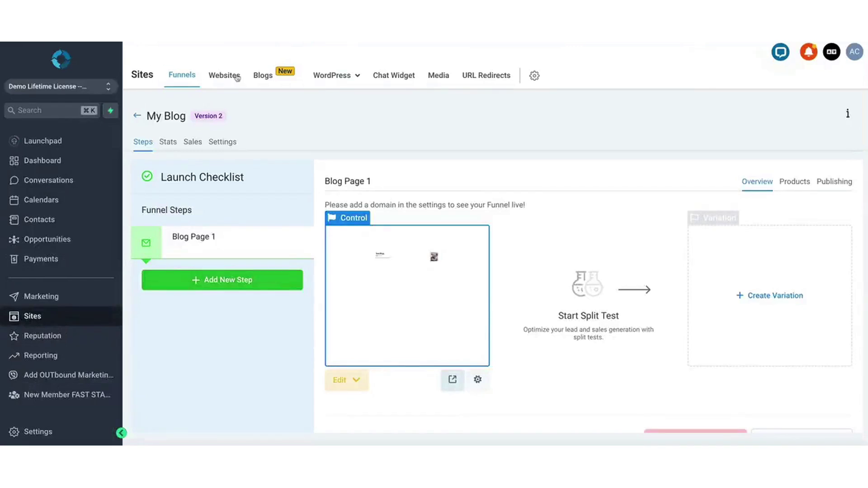
pyautogui.click(265, 75)
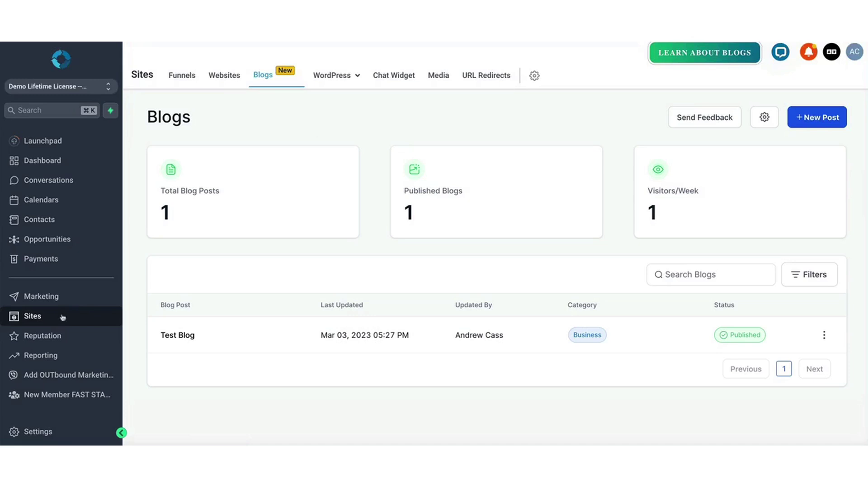
# Browse the Reputation overview widgets and Latest Review Requests, then switch to Launchpad.
pyautogui.click(42, 336)
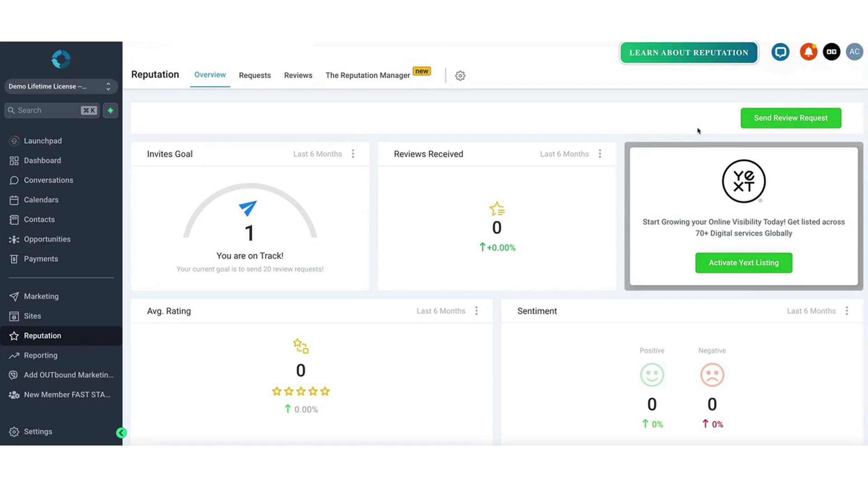
pyautogui.scroll(-3, 502, 231)
pyautogui.scroll(-3, 502, 231)
pyautogui.scroll(-3, 486, 242)
pyautogui.scroll(-3, 486, 243)
pyautogui.scroll(-2, 486, 242)
pyautogui.scroll(-2, 461, 257)
pyautogui.scroll(-3, 440, 265)
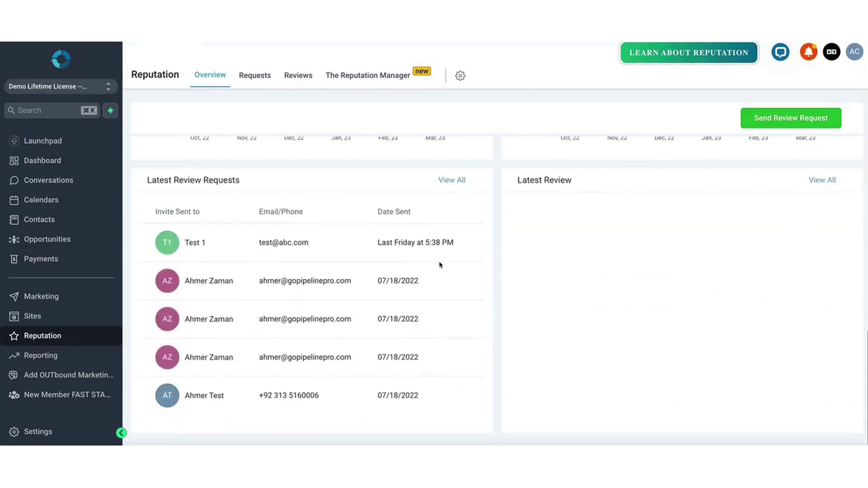
pyautogui.scroll(10, 439, 264)
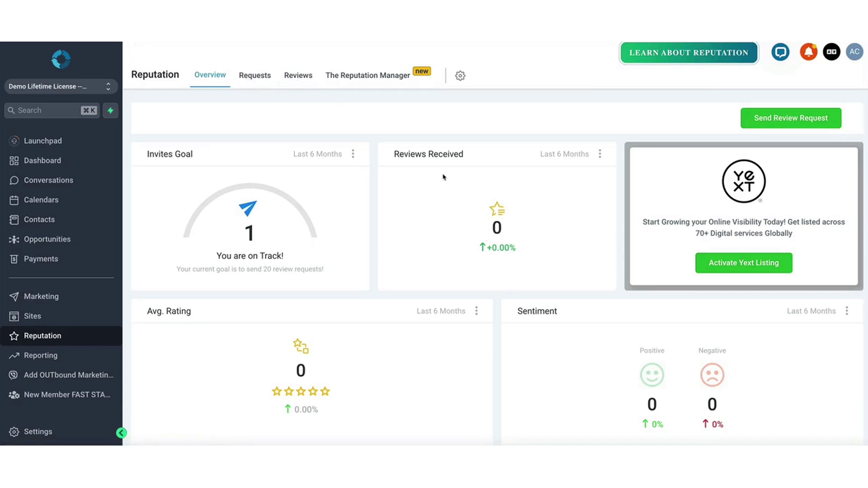
pyautogui.click(43, 141)
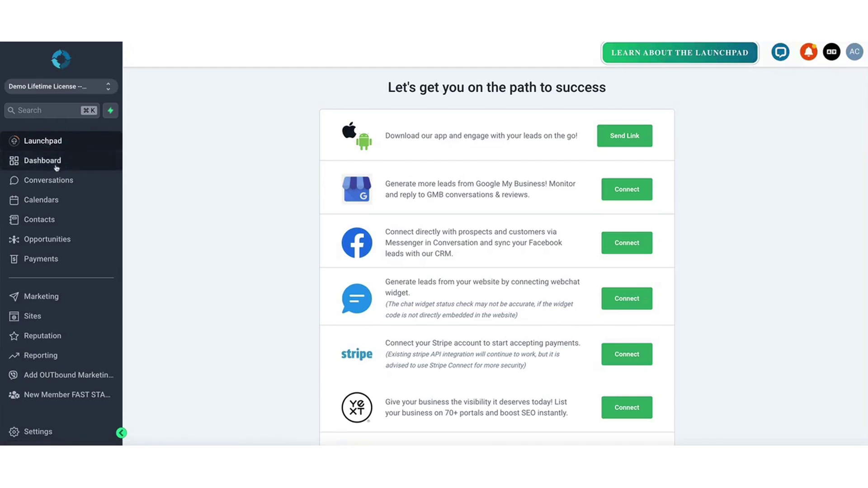
# Open the Dashboard and go through its 'Learn About the Dashboard' explanation.
pyautogui.click(45, 161)
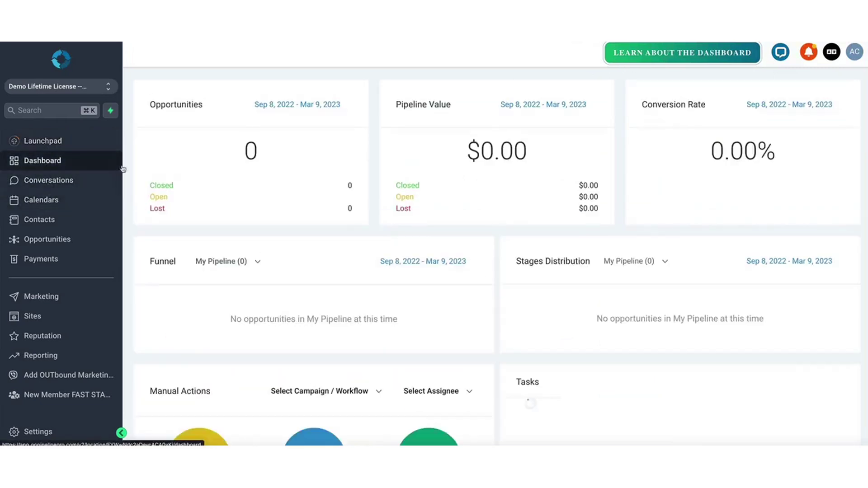
pyautogui.click(659, 54)
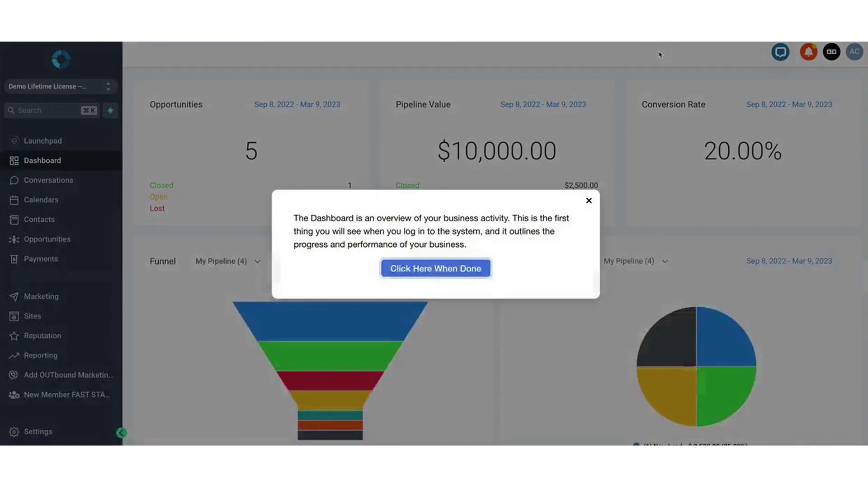
pyautogui.click(470, 269)
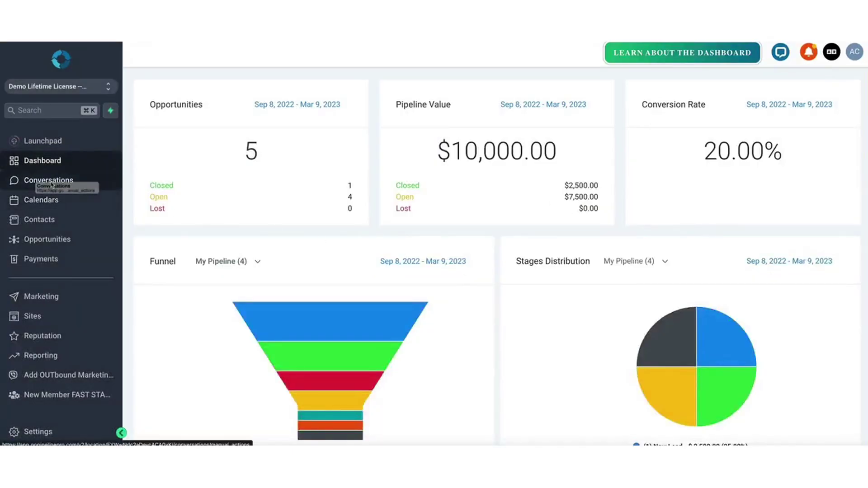
pyautogui.click(42, 200)
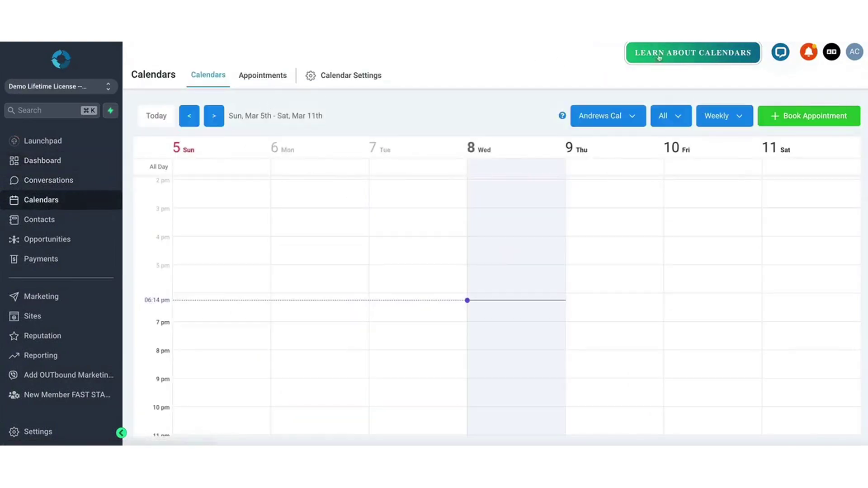
pyautogui.click(674, 56)
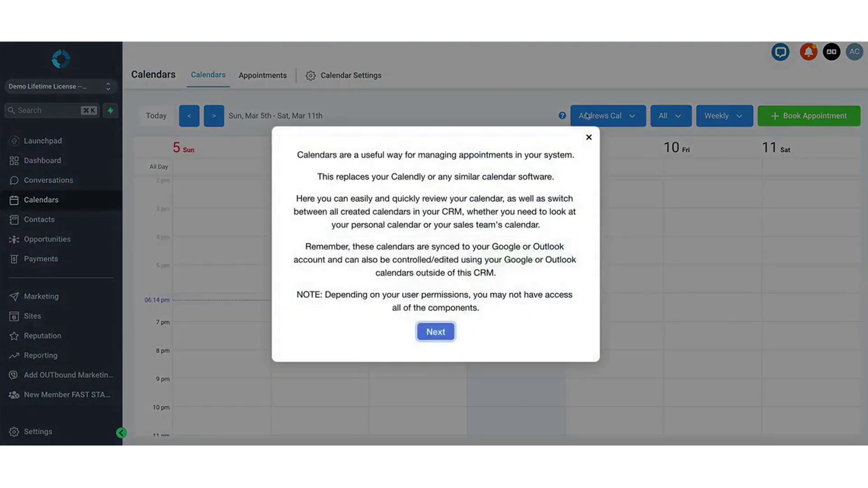
pyautogui.click(436, 332)
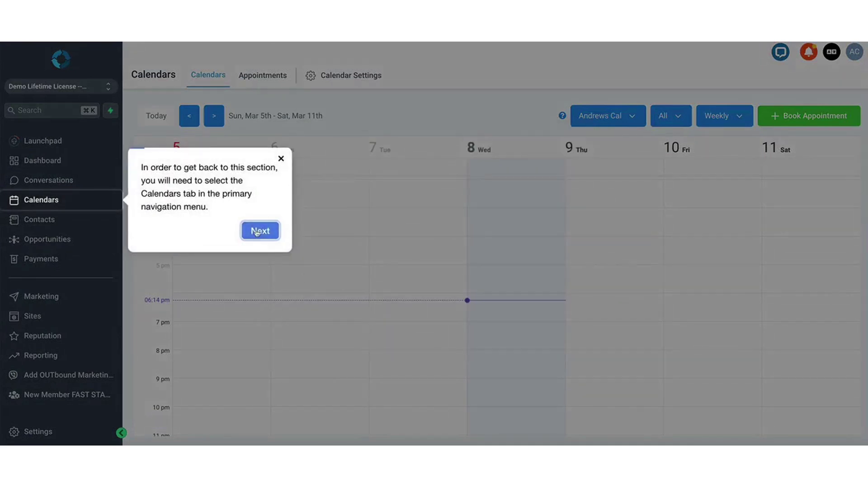
pyautogui.click(269, 231)
pyautogui.click(258, 189)
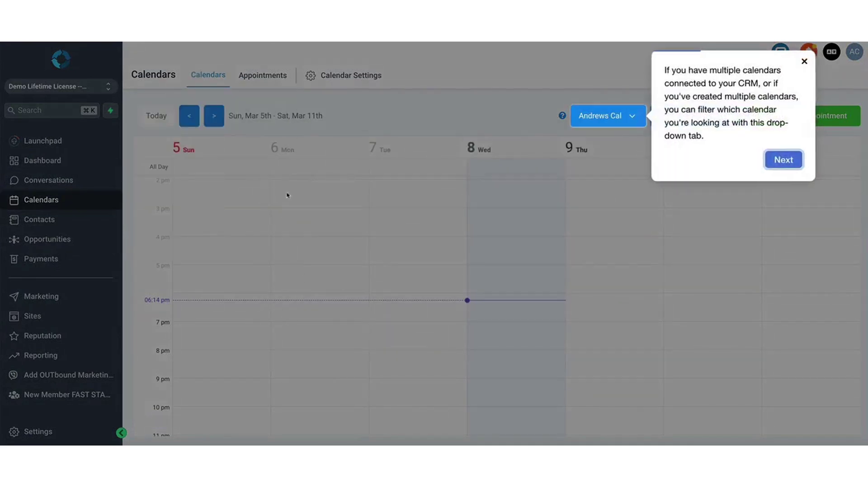
pyautogui.click(804, 63)
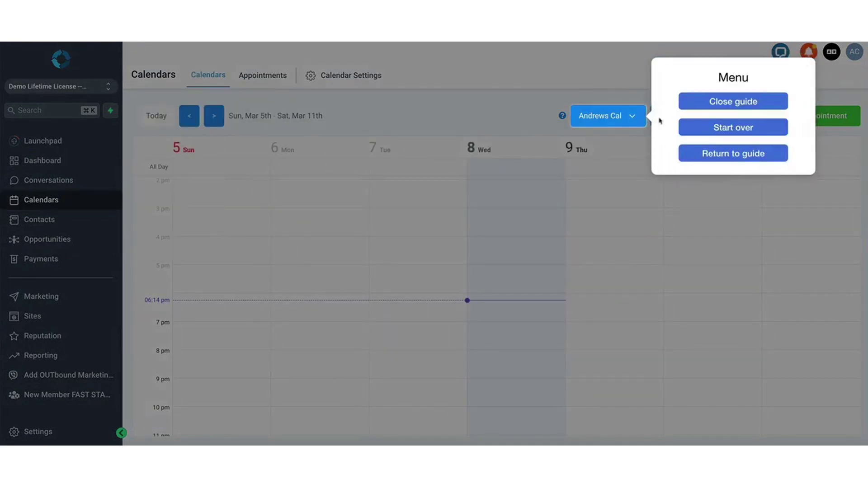
pyautogui.click(732, 103)
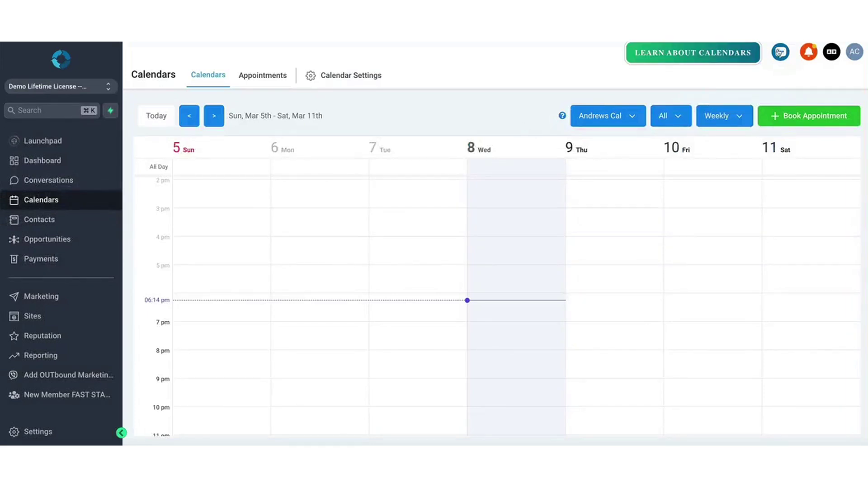
# Read the Calendar help article on cancellation and reschedule links, then close the help widget.
pyautogui.click(781, 52)
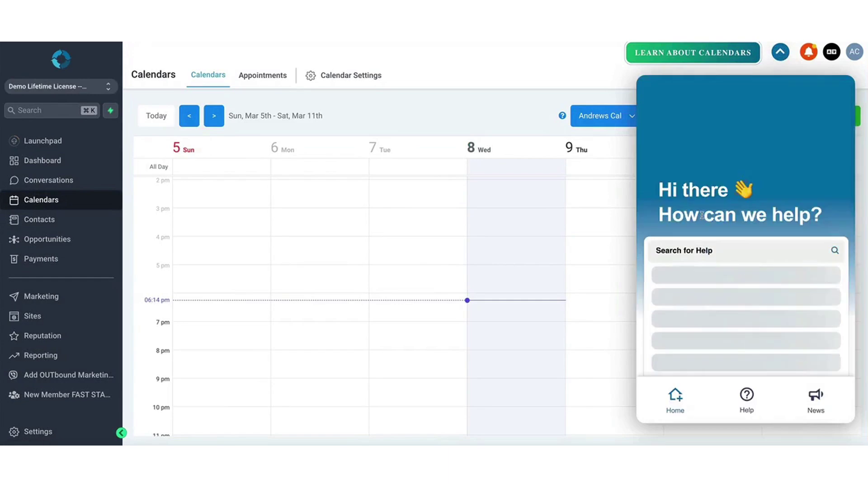
pyautogui.scroll(-1, 708, 319)
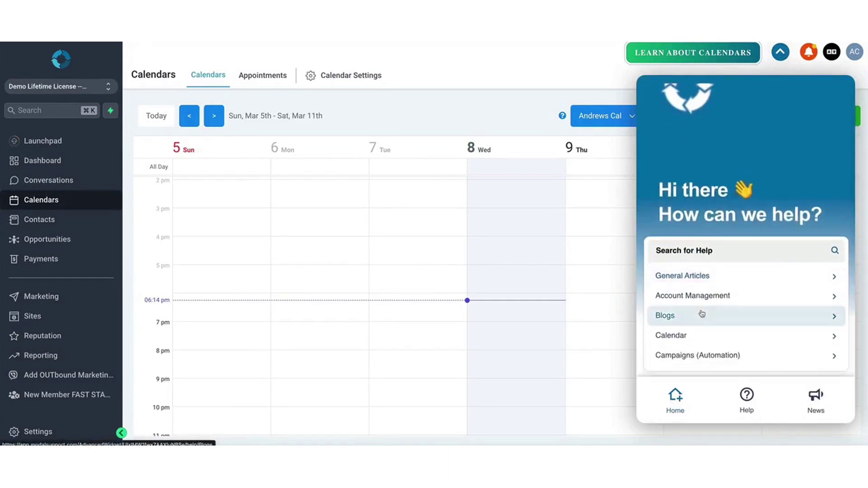
pyautogui.scroll(-1, 698, 298)
pyautogui.click(678, 309)
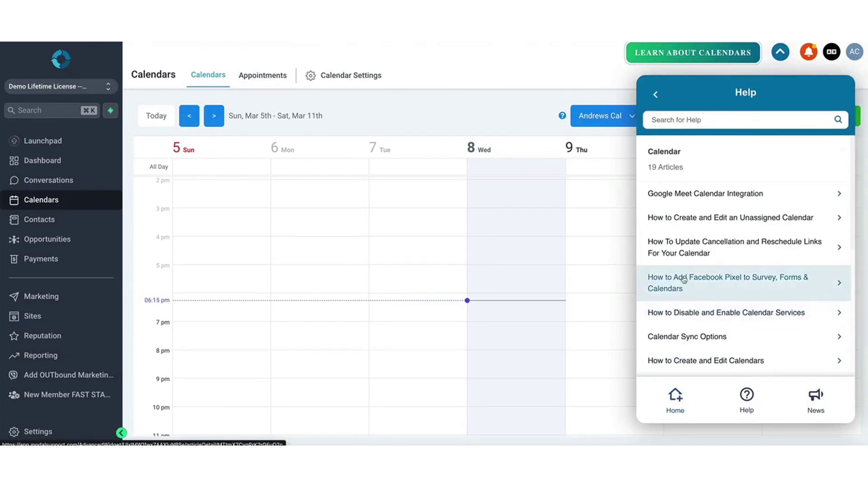
pyautogui.scroll(-1, 705, 245)
pyautogui.click(712, 234)
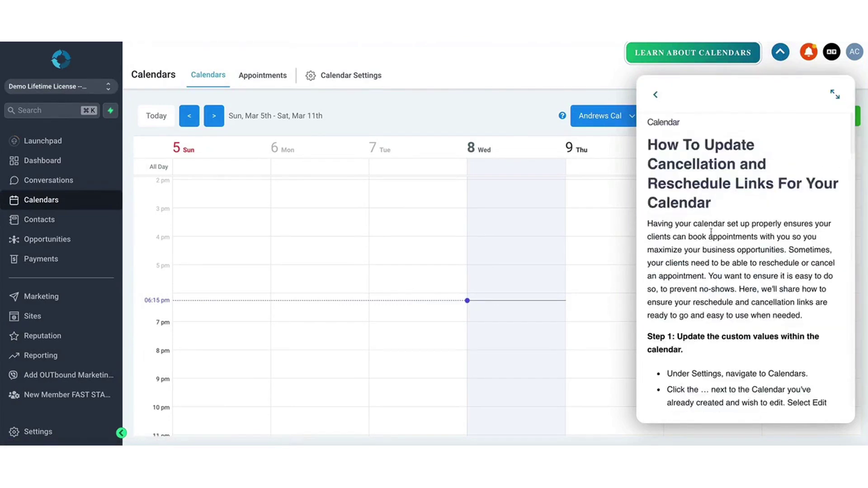
pyautogui.click(655, 95)
pyautogui.click(657, 94)
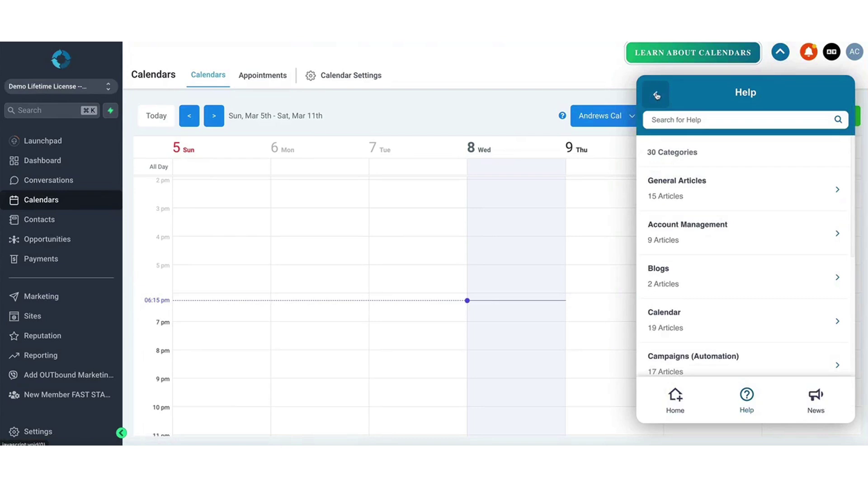
pyautogui.click(780, 52)
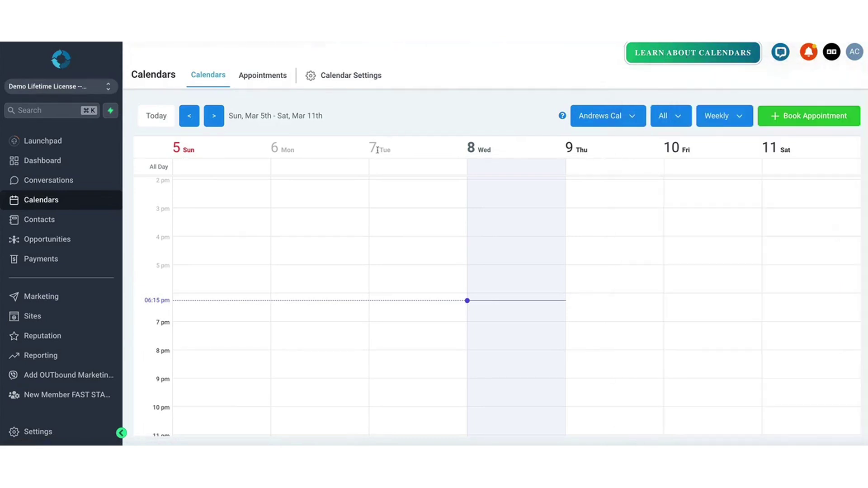
pyautogui.click(43, 141)
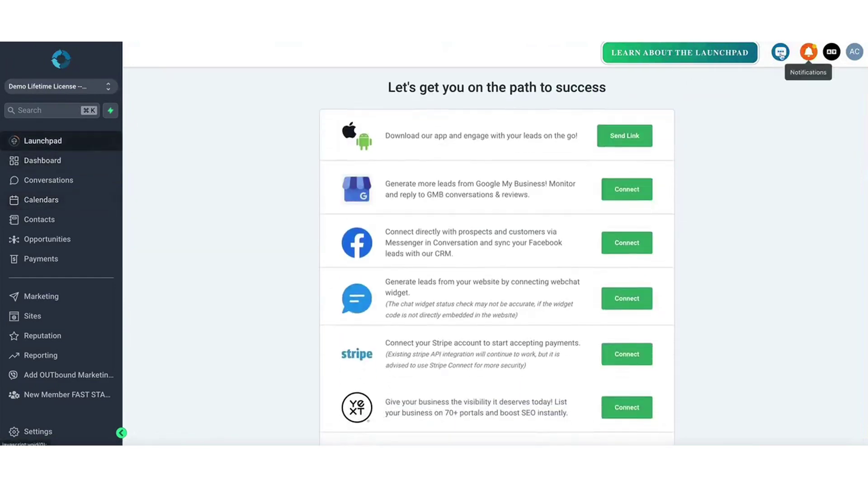
pyautogui.click(779, 52)
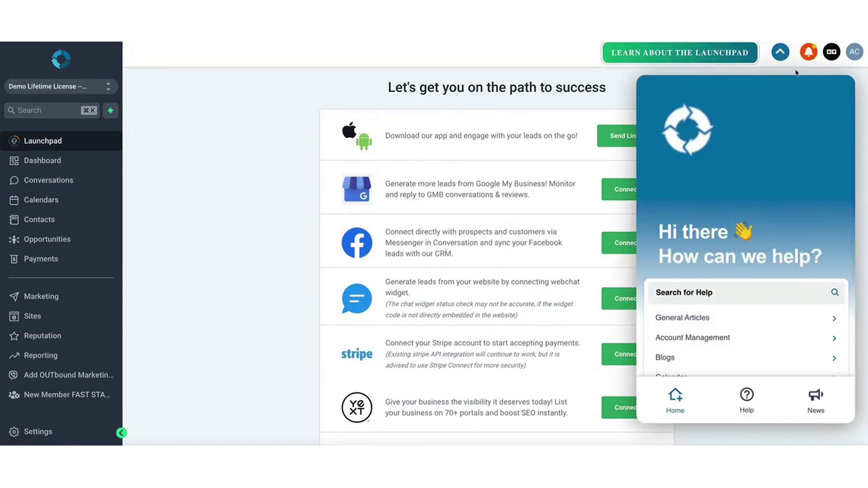
pyautogui.click(781, 52)
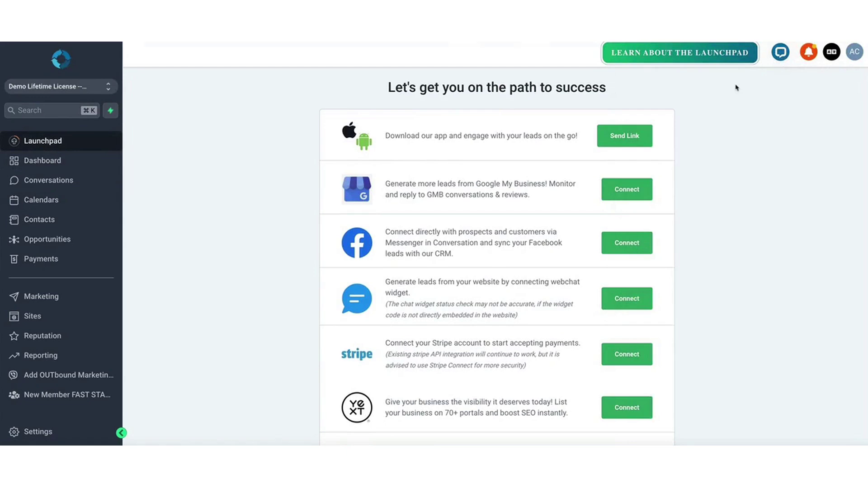